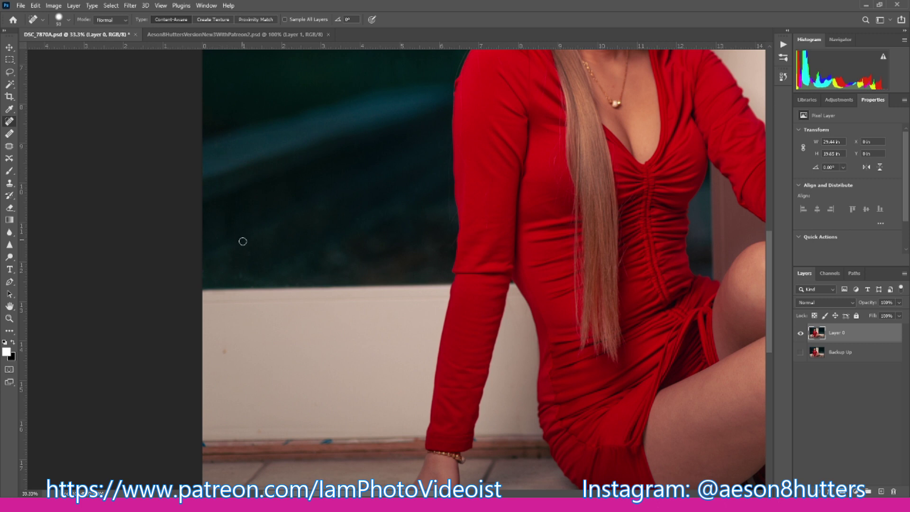
# - Clean the small mark off the white panel below the window with the Spot Healing Brush, and reduce the brush size
pyautogui.click(224, 351)
pyautogui.moveTo(769, 287); pyautogui.dragTo(771, 326)
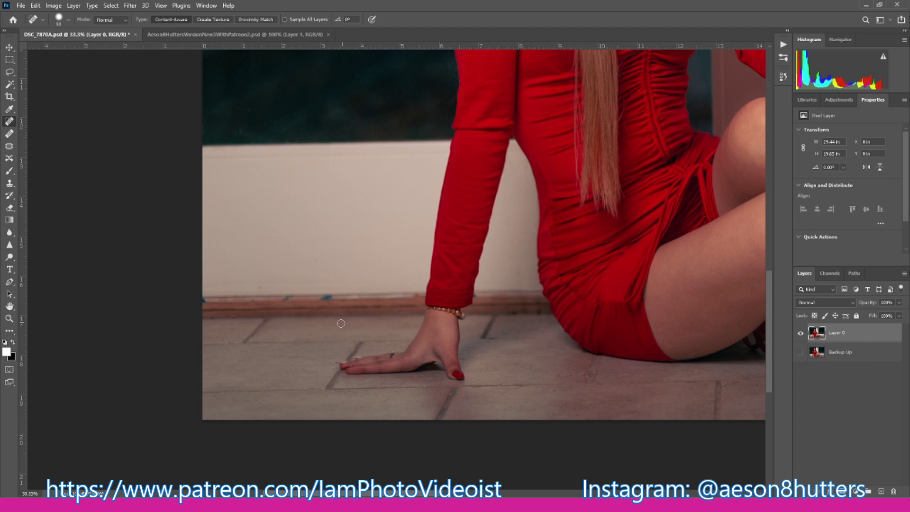
pyautogui.press('[')
pyautogui.press('[')
pyautogui.press('[')
pyautogui.moveTo(422, 494); pyautogui.dragTo(612, 495)
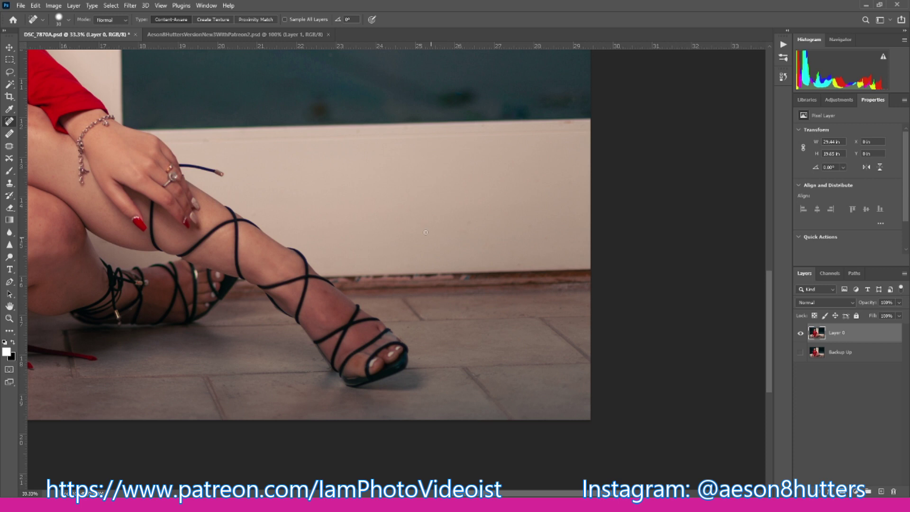
pyautogui.hotkey('ctrl', '-')
pyautogui.hotkey('ctrl', '-')
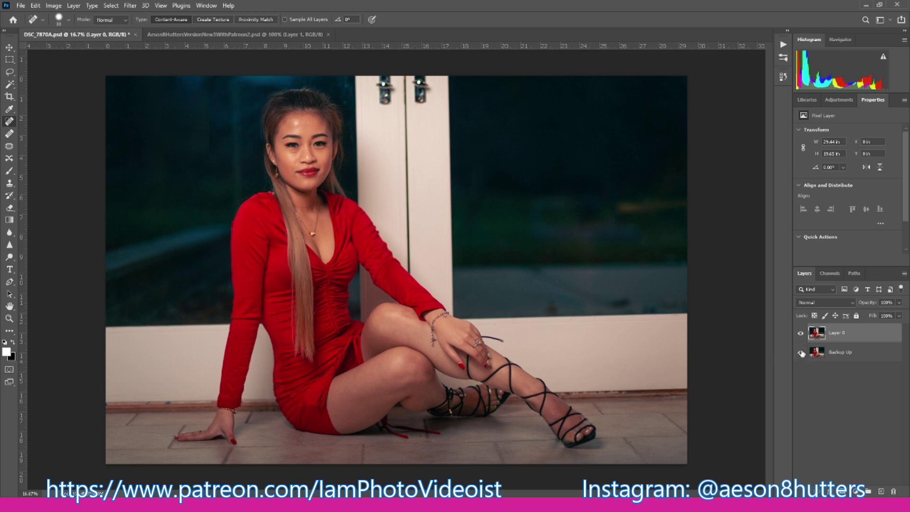
# - Compare the retouched photo with the original by toggling the visibility of Layer 0 over the Backup Up layer
pyautogui.click(801, 335)
pyautogui.click(801, 335)
pyautogui.click(801, 335)
pyautogui.click(801, 336)
pyautogui.click(801, 335)
pyautogui.click(801, 336)
pyautogui.click(800, 352)
# - Enlarge the Spot Healing Brush and paint over the reflections in the dark window beside the woman's head
pyautogui.press(']')
pyautogui.press(']')
pyautogui.press(']')
pyautogui.press(']')
pyautogui.press(']')
pyautogui.press(']')
pyautogui.press(']')
pyautogui.moveTo(207, 98)
pyautogui.mouseDown()
pyautogui.moveTo(209, 141)
pyautogui.moveTo(187, 164)
pyautogui.mouseUp()
pyautogui.moveTo(193, 132)
pyautogui.mouseDown()
pyautogui.moveTo(173, 146)
pyautogui.moveTo(161, 127)
pyautogui.mouseUp()
# - Show the Backup Up layer and toggle Layer 0 off and on to compare the cleaned window with the original
pyautogui.click(801, 354)
pyautogui.click(801, 335)
pyautogui.click(802, 336)
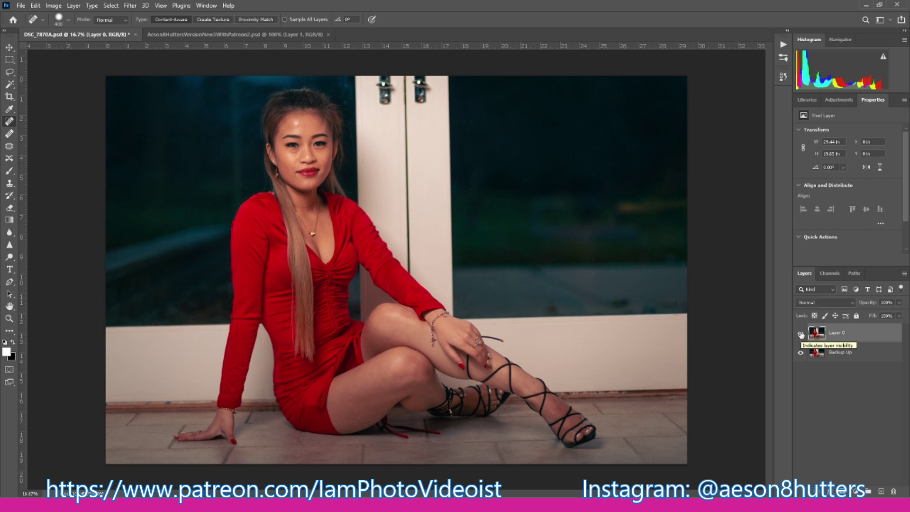
# - Reduce the Spot Healing Brush size to 60 for working on the woman's face
pyautogui.hotkey('ctrl', '+')
pyautogui.hotkey('ctrl', '+')
pyautogui.scroll(5, 379, 237)
pyautogui.hotkey('ctrl', '+')
pyautogui.press('[')
pyautogui.press('[')
pyautogui.press('[')
pyautogui.press('[')
pyautogui.press('[')
pyautogui.press('[')
pyautogui.press('[')
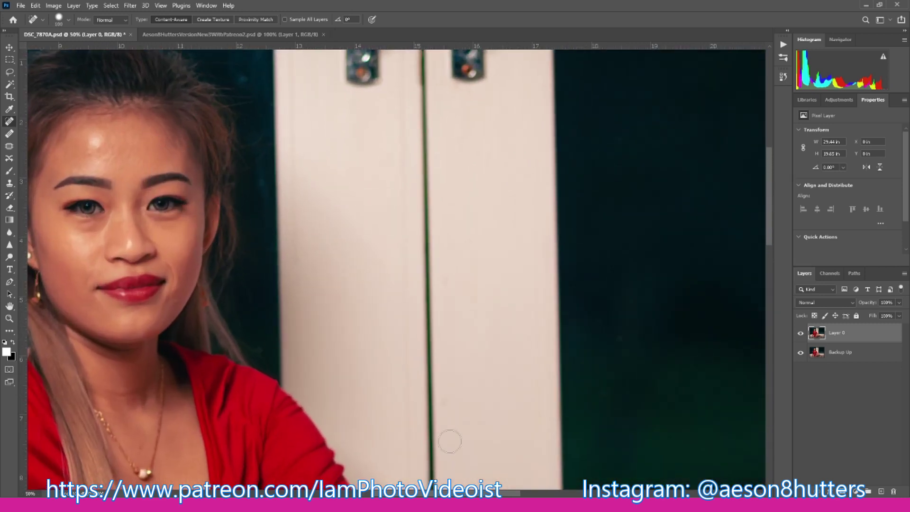
pyautogui.hscroll(-5, 487, 487)
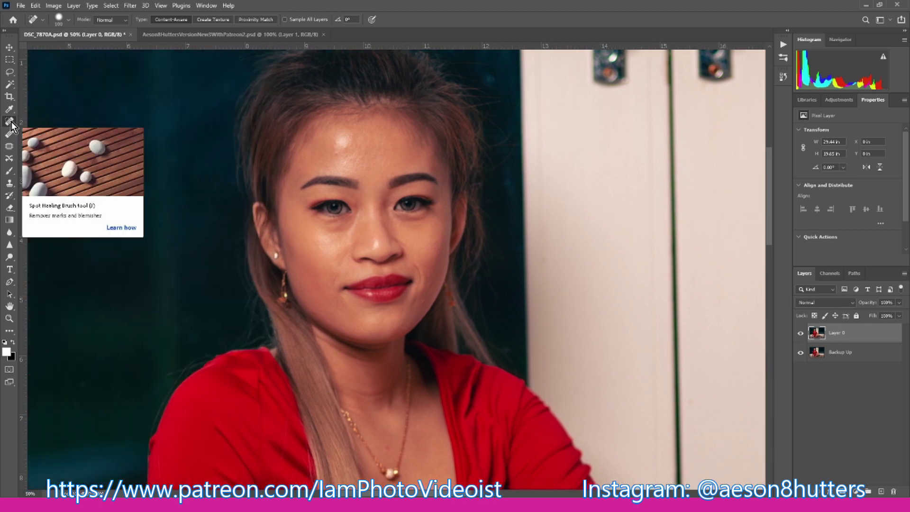
pyautogui.press('[')
pyautogui.press('[')
pyautogui.press('[')
pyautogui.press('[')
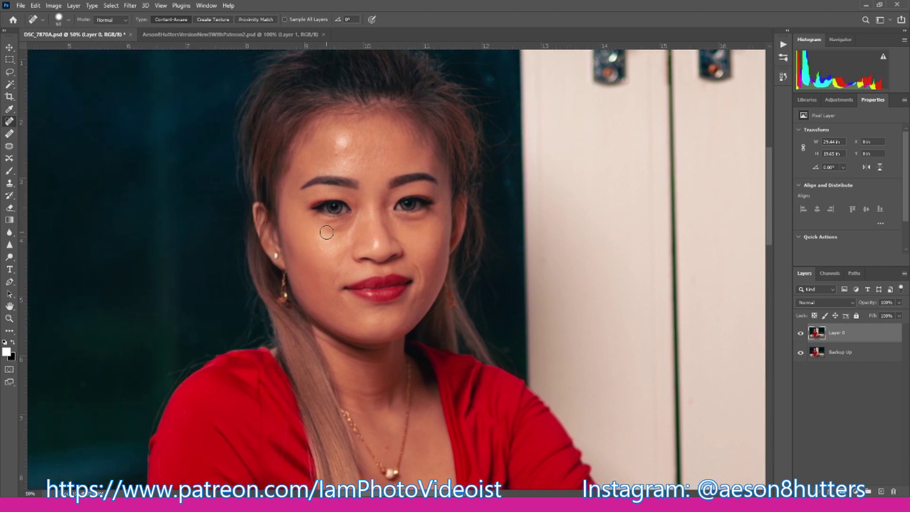
# - Try the Spot Healing Brush on the skin under the woman's eye, and undo the stroke
pyautogui.moveTo(329, 233)
pyautogui.mouseDown()
pyautogui.moveTo(351, 230)
pyautogui.moveTo(342, 223)
pyautogui.moveTo(324, 236)
pyautogui.mouseUp()
pyautogui.click(10, 73)
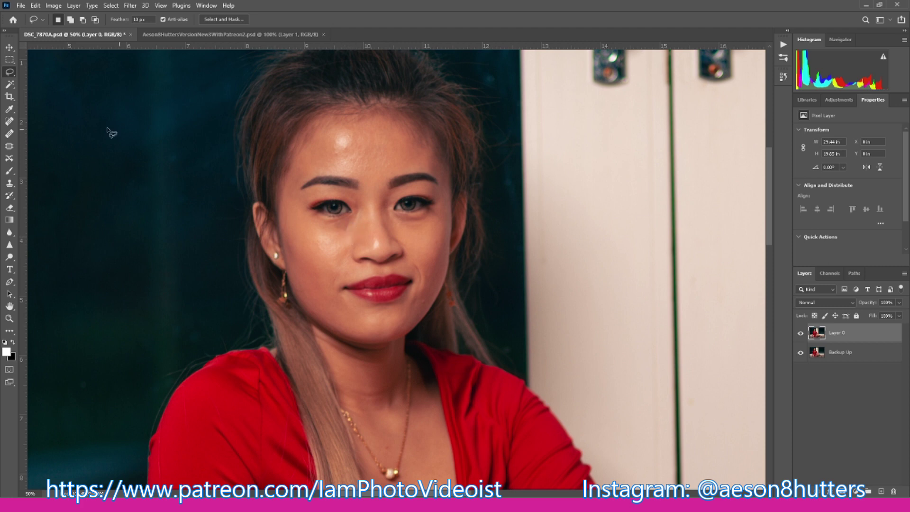
pyautogui.click(10, 121)
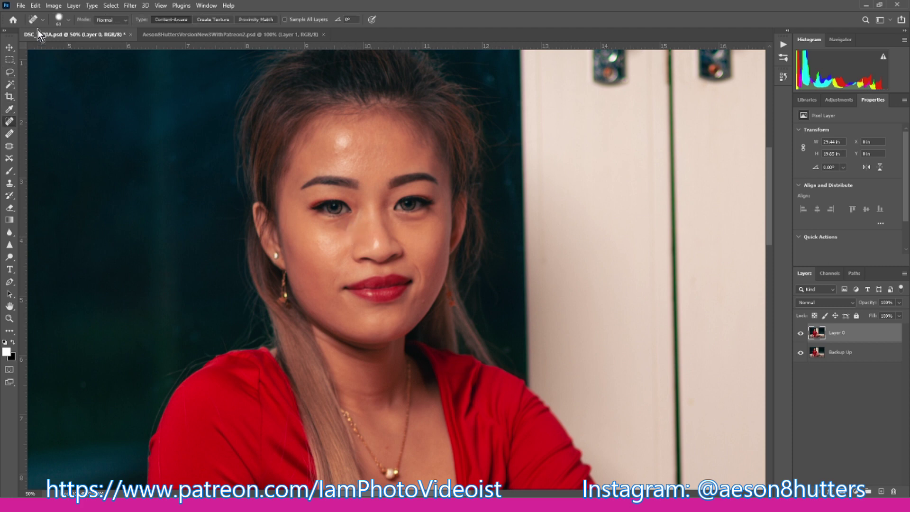
pyautogui.click(54, 7)
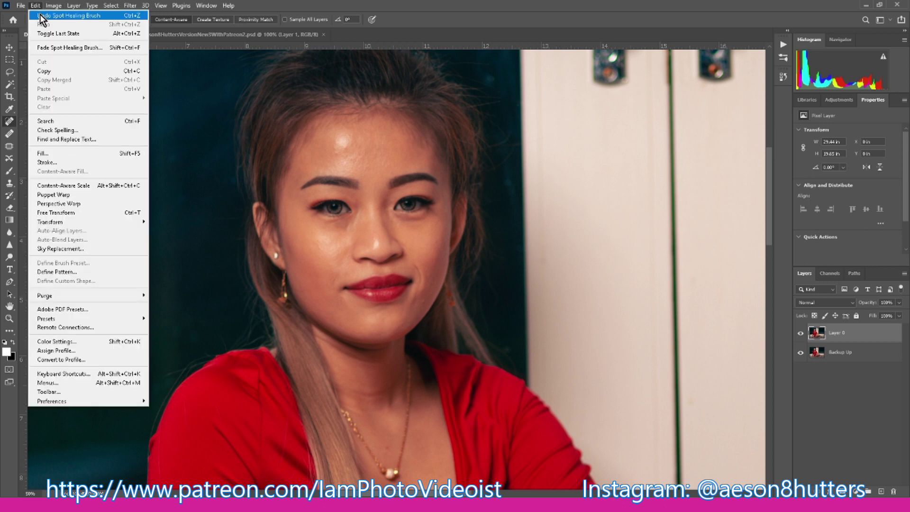
pyautogui.click(40, 16)
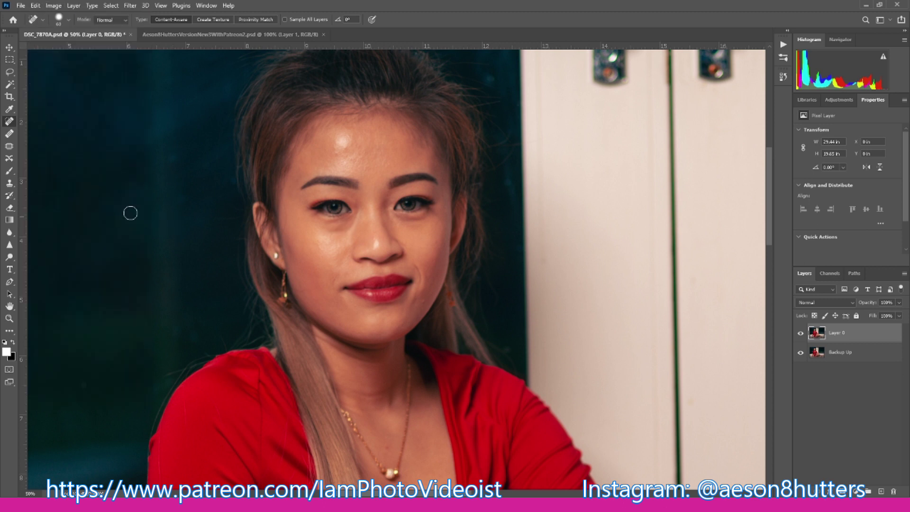
# - Try the Patch tool on the under-eye area using skin from the cheek, and undo the patch and its selection
pyautogui.click(9, 146)
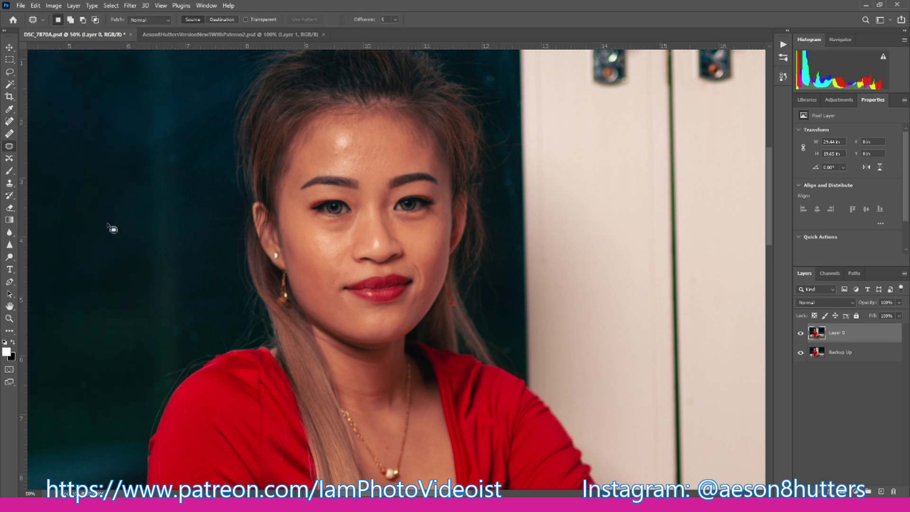
pyautogui.moveTo(354, 234)
pyautogui.mouseDown()
pyautogui.moveTo(323, 228)
pyautogui.moveTo(353, 219)
pyautogui.moveTo(355, 230)
pyautogui.moveTo(336, 239)
pyautogui.moveTo(330, 257)
pyautogui.mouseUp()
pyautogui.click(317, 284)
pyautogui.click(35, 5)
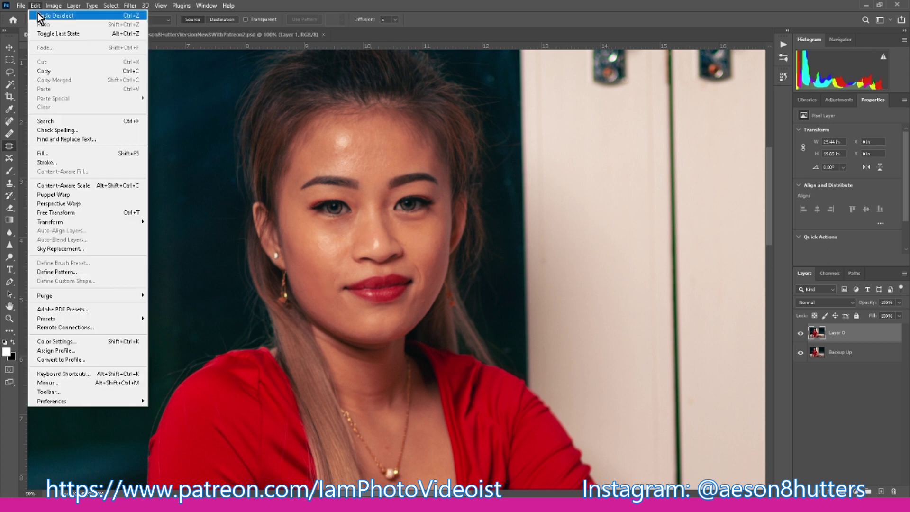
pyautogui.click(38, 15)
pyautogui.click(35, 7)
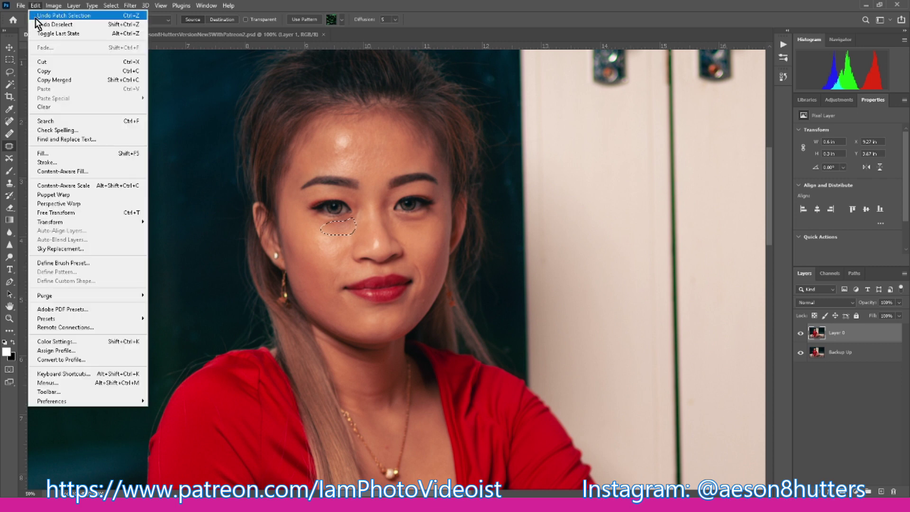
pyautogui.click(36, 18)
pyautogui.click(173, 208)
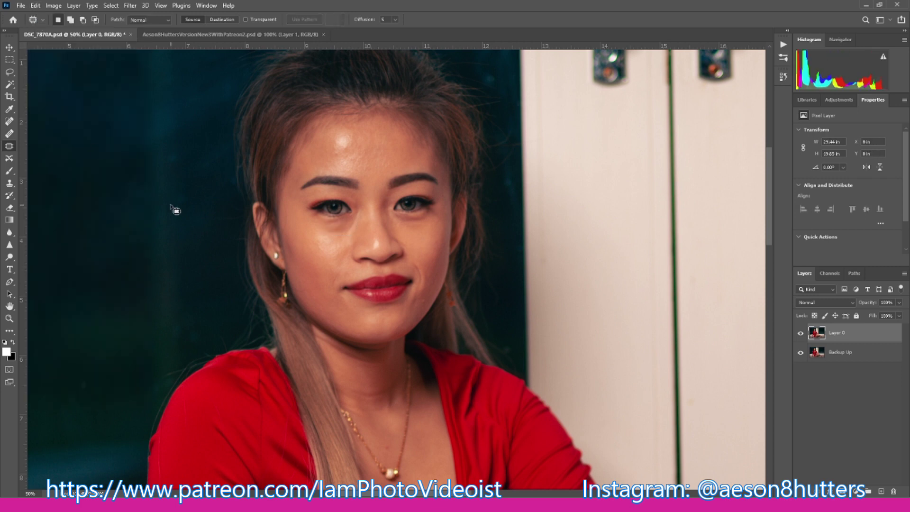
# - Remove the stray hairs around the top and sides of the woman's head with a smaller Spot Healing Brush
pyautogui.click(9, 122)
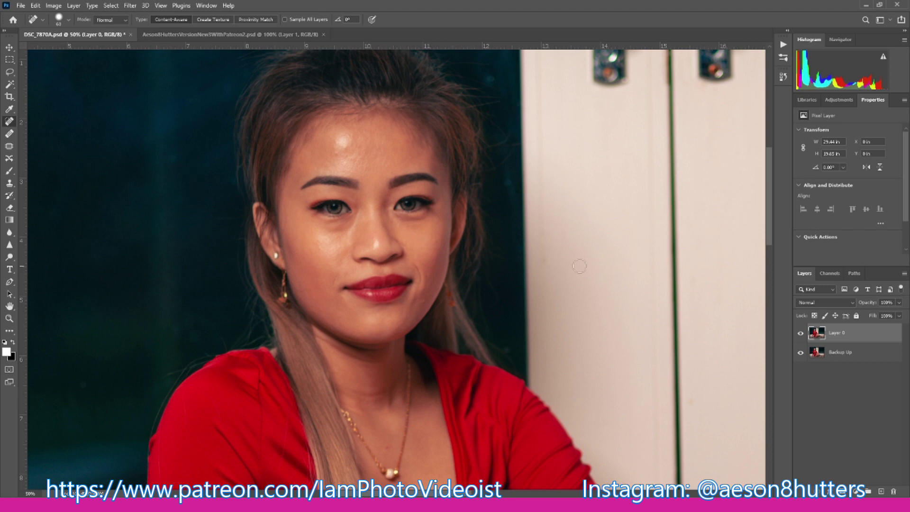
pyautogui.scroll(3, 768, 223)
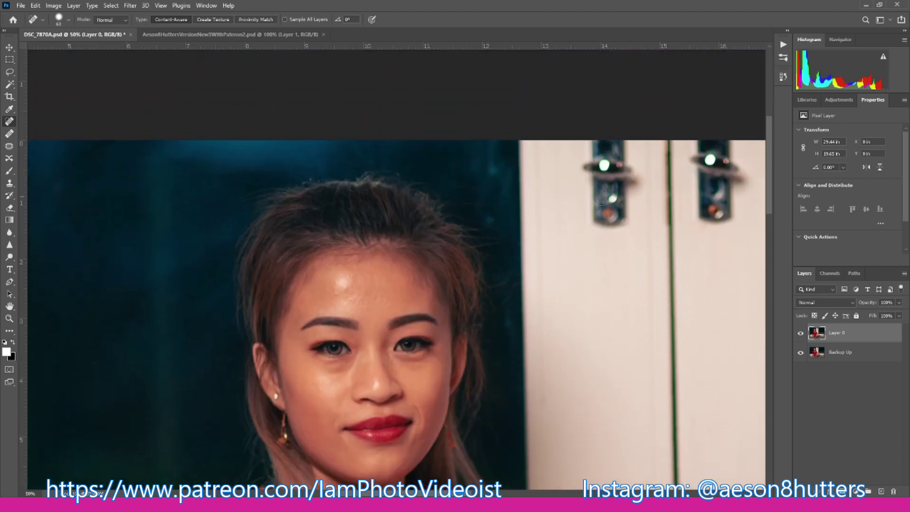
pyautogui.press('[')
pyautogui.press('[')
pyautogui.moveTo(490, 206)
pyautogui.mouseDown()
pyautogui.moveTo(454, 203)
pyautogui.moveTo(464, 190)
pyautogui.moveTo(445, 188)
pyautogui.moveTo(473, 187)
pyautogui.mouseUp()
pyautogui.moveTo(437, 189); pyautogui.dragTo(440, 187)
pyautogui.moveTo(334, 159); pyautogui.dragTo(360, 166)
pyautogui.moveTo(349, 165); pyautogui.dragTo(362, 165)
pyautogui.moveTo(364, 166); pyautogui.dragTo(365, 167)
pyautogui.moveTo(501, 242); pyautogui.dragTo(486, 244)
pyautogui.moveTo(499, 238)
pyautogui.mouseDown()
pyautogui.moveTo(479, 236)
pyautogui.moveTo(479, 220)
pyautogui.moveTo(460, 217)
pyautogui.moveTo(476, 222)
pyautogui.mouseUp()
pyautogui.moveTo(513, 272); pyautogui.dragTo(498, 288)
pyautogui.moveTo(437, 192)
pyautogui.mouseDown()
pyautogui.moveTo(412, 183)
pyautogui.moveTo(418, 194)
pyautogui.moveTo(402, 166)
pyautogui.mouseUp()
pyautogui.moveTo(239, 198)
pyautogui.mouseDown()
pyautogui.moveTo(272, 187)
pyautogui.moveTo(252, 203)
pyautogui.mouseUp()
# - Hide the Backup Up layer
pyautogui.hotkey('ctrl', '-')
pyautogui.hotkey('ctrl', '-')
pyautogui.hotkey('ctrl', '-')
pyautogui.hotkey('ctrl', '-')
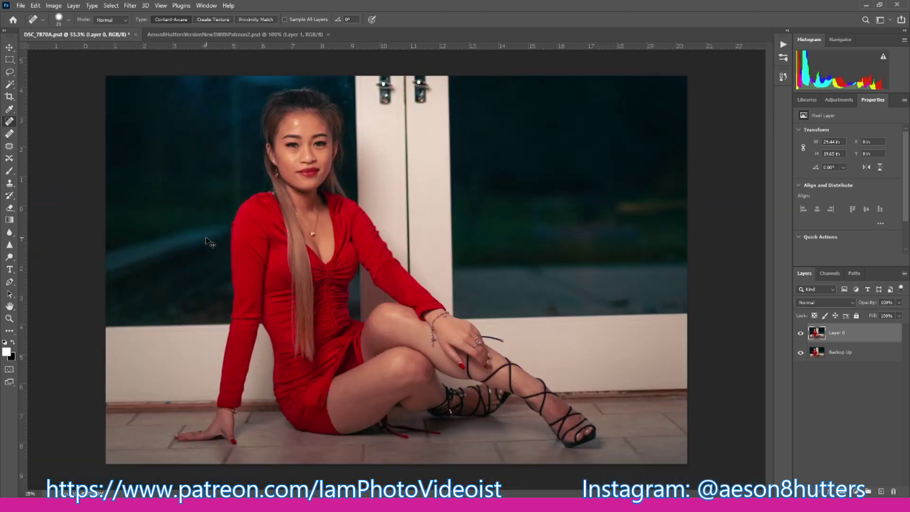
pyautogui.hotkey('ctrl', '+')
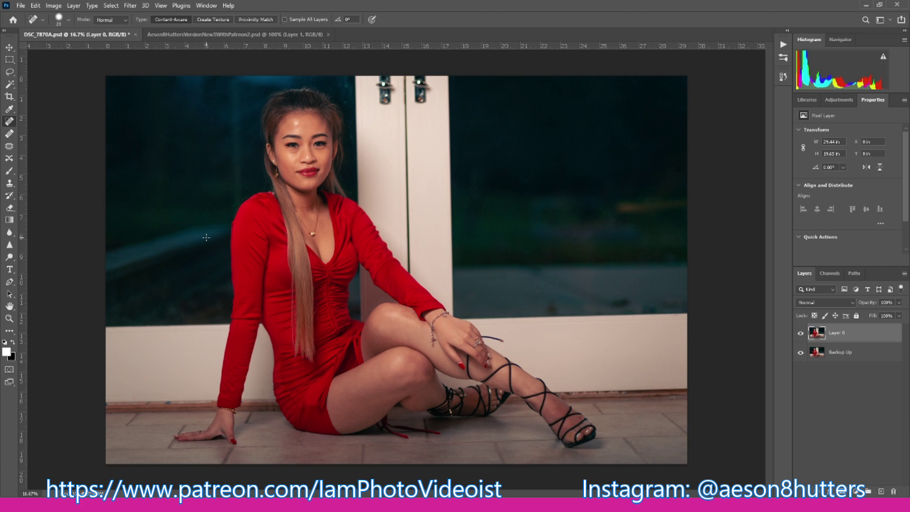
pyautogui.click(801, 353)
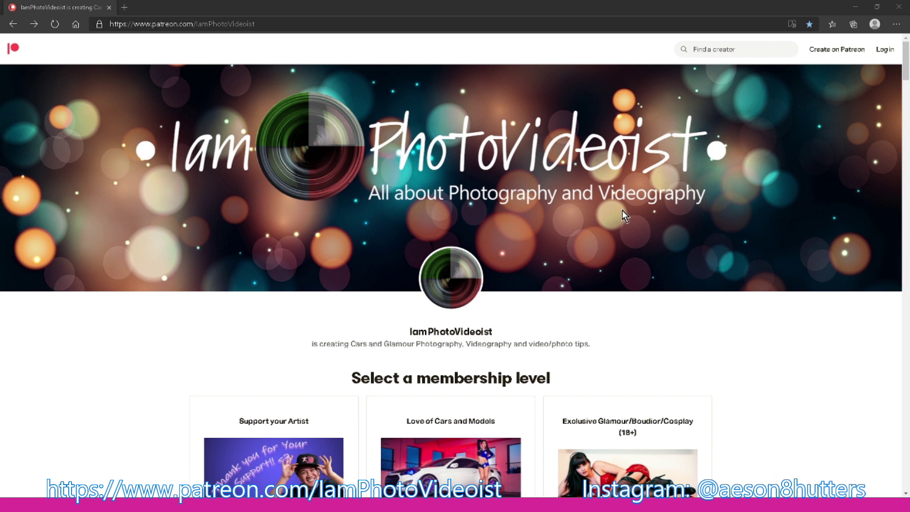
# - Expand the full descriptions of the five membership tiers on the IamPhotoVideoist Patreon page in the browser
pyautogui.scroll(-5, 812, 204)
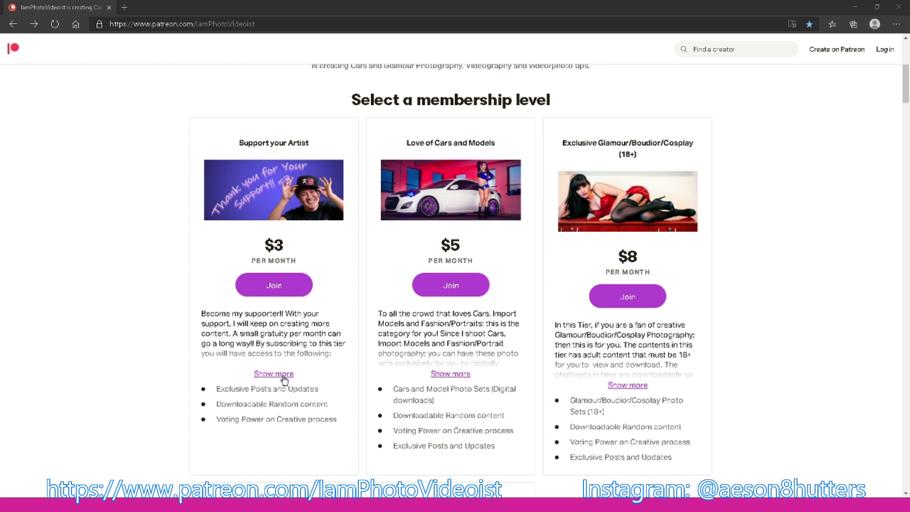
pyautogui.click(274, 374)
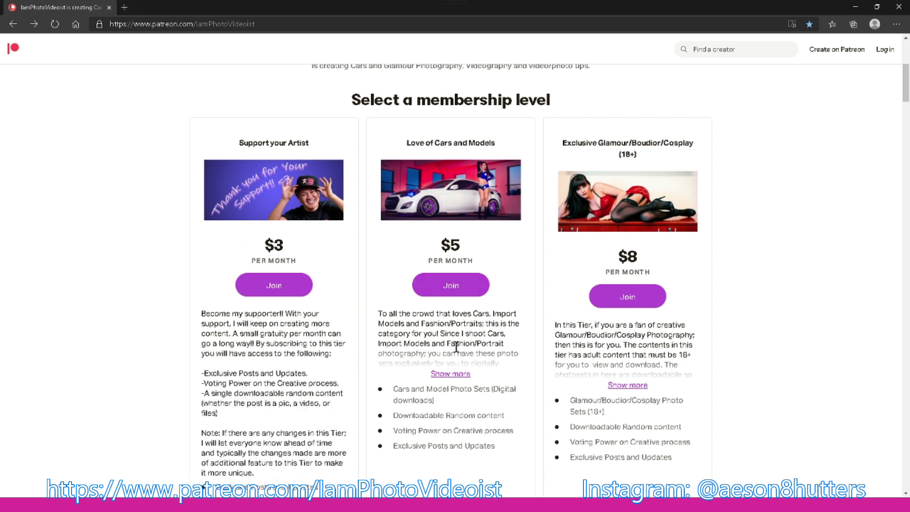
pyautogui.click(461, 376)
pyautogui.scroll(-1, 735, 369)
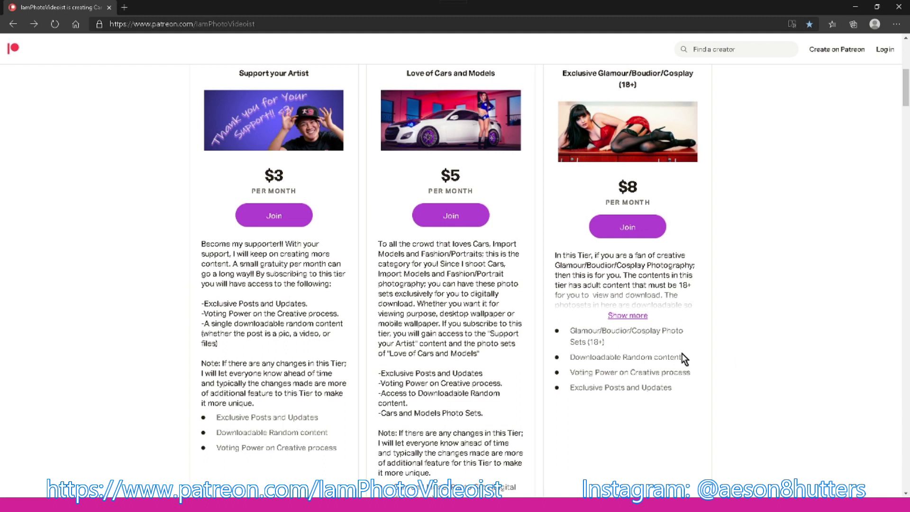
pyautogui.click(640, 318)
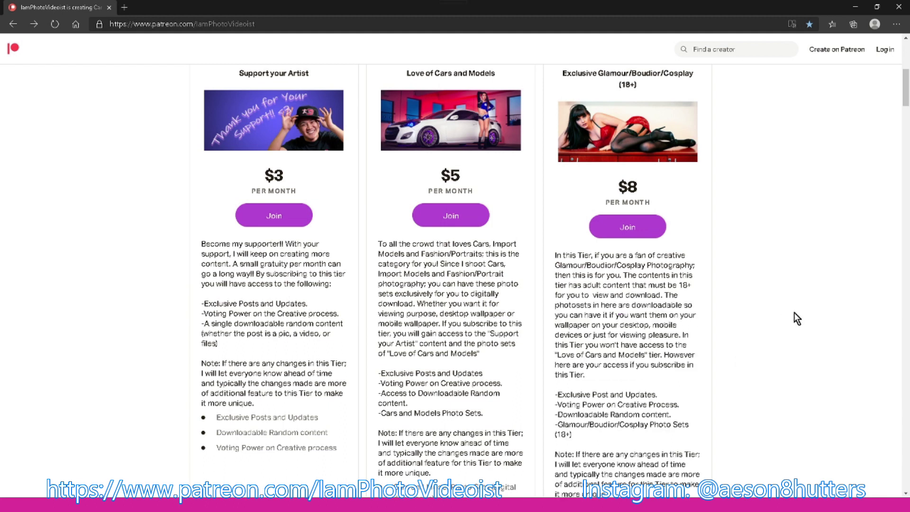
pyautogui.scroll(-6, 794, 314)
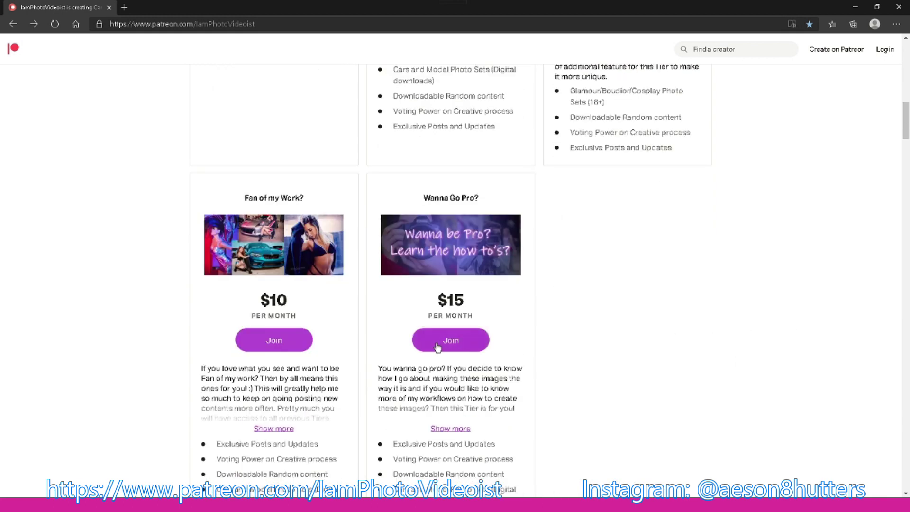
pyautogui.scroll(-1, 437, 348)
pyautogui.click(275, 359)
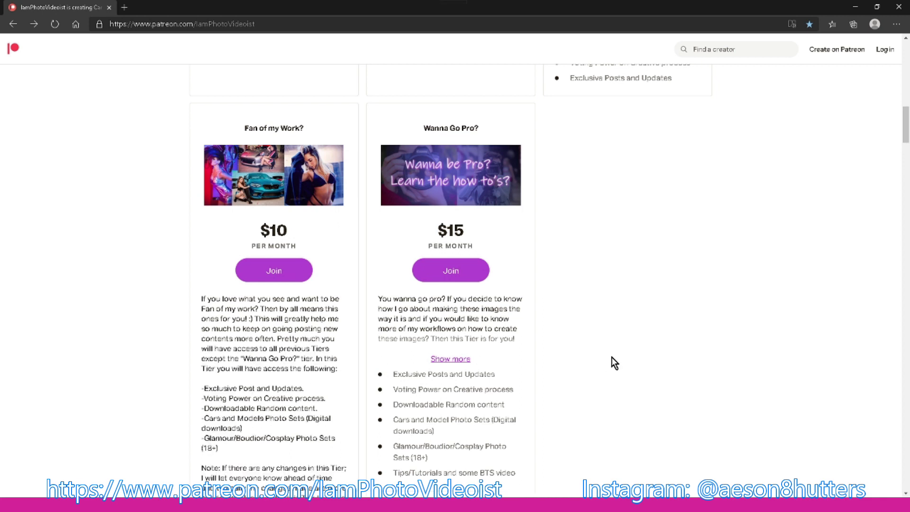
pyautogui.scroll(-1, 629, 363)
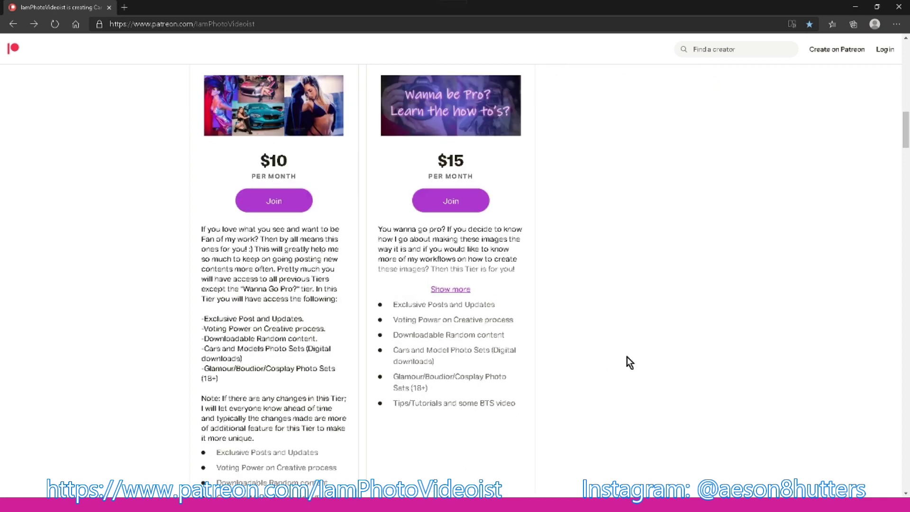
pyautogui.click(467, 291)
# - Look through the About section and the recent posts on the Patreon page
pyautogui.scroll(-1, 632, 295)
pyautogui.scroll(-6, 633, 295)
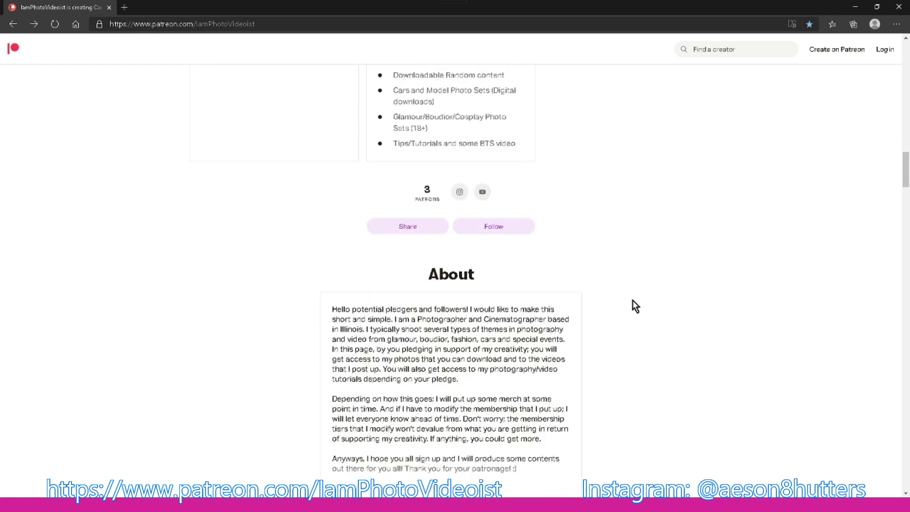
pyautogui.scroll(-3, 655, 308)
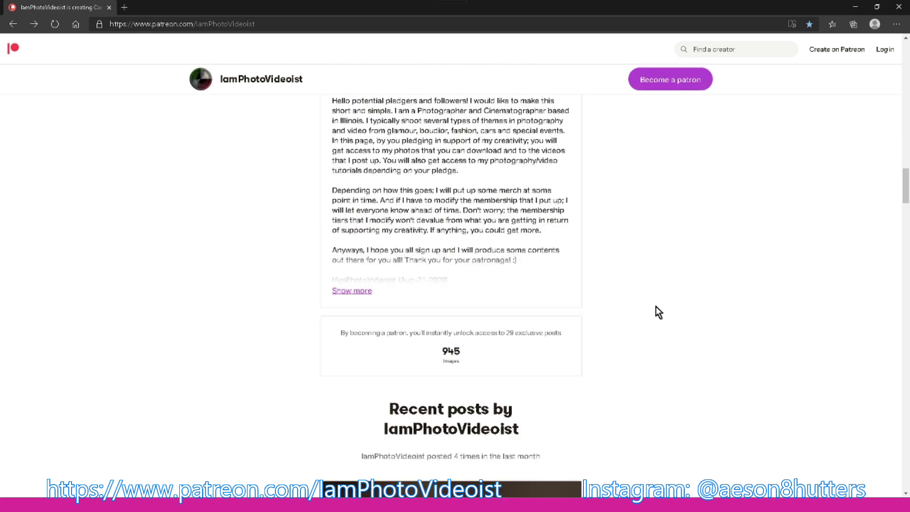
pyautogui.scroll(-5, 656, 307)
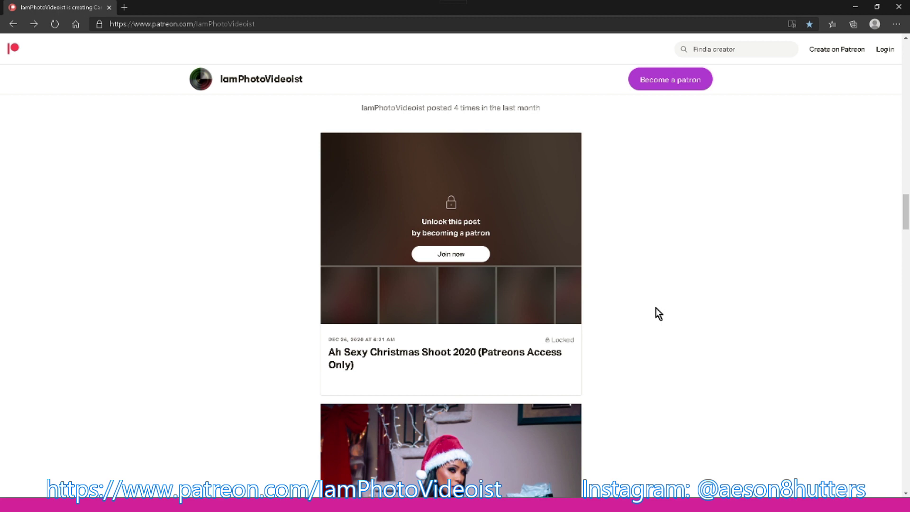
pyautogui.scroll(-5, 656, 308)
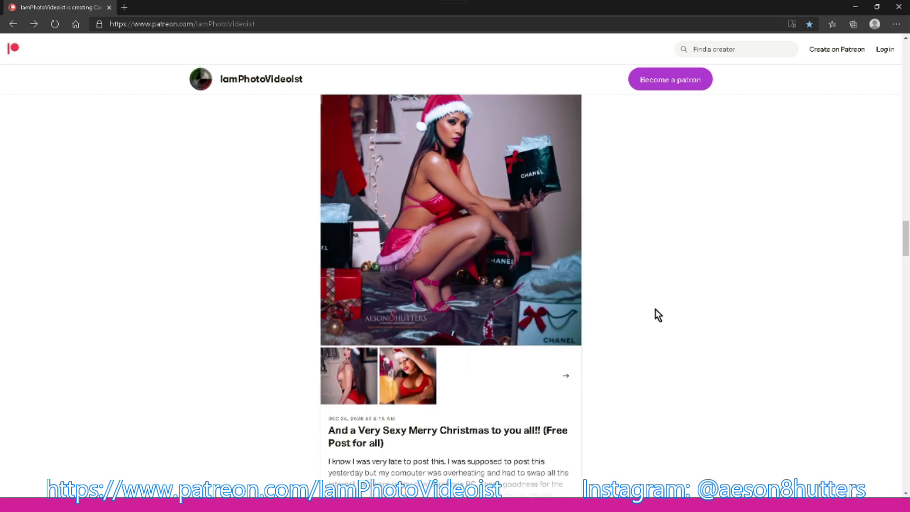
pyautogui.scroll(-8, 655, 309)
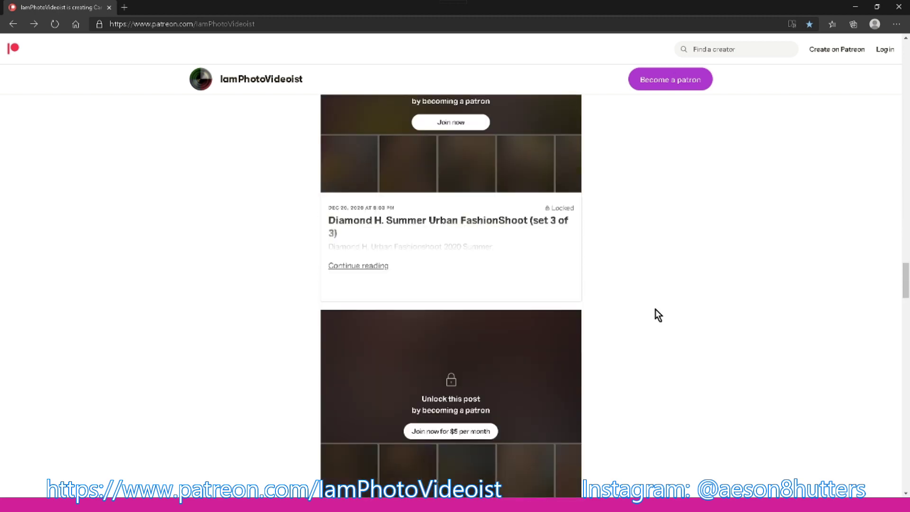
pyautogui.scroll(-9, 658, 314)
pyautogui.scroll(-11, 658, 315)
pyautogui.scroll(-10, 658, 315)
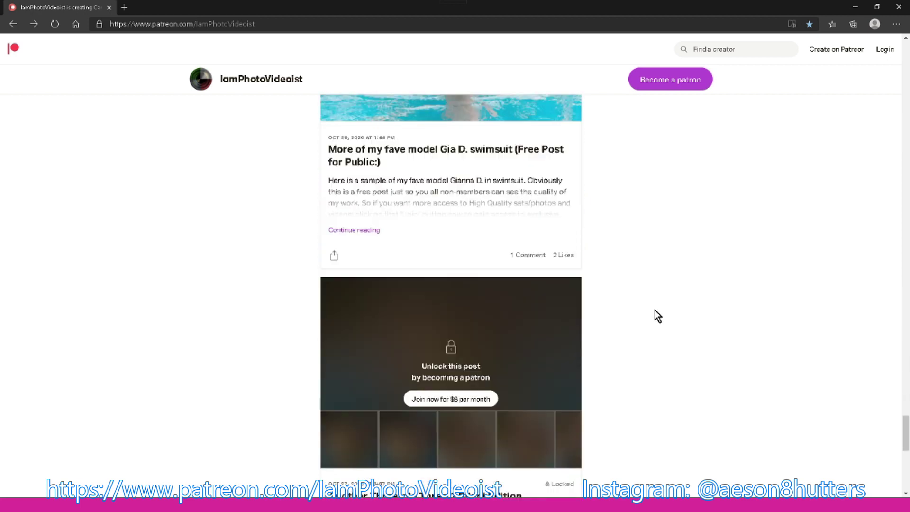
pyautogui.scroll(-7, 656, 310)
# - Return to the membership levels and review the tiers from $3 to $15 per month
pyautogui.scroll(6, 656, 274)
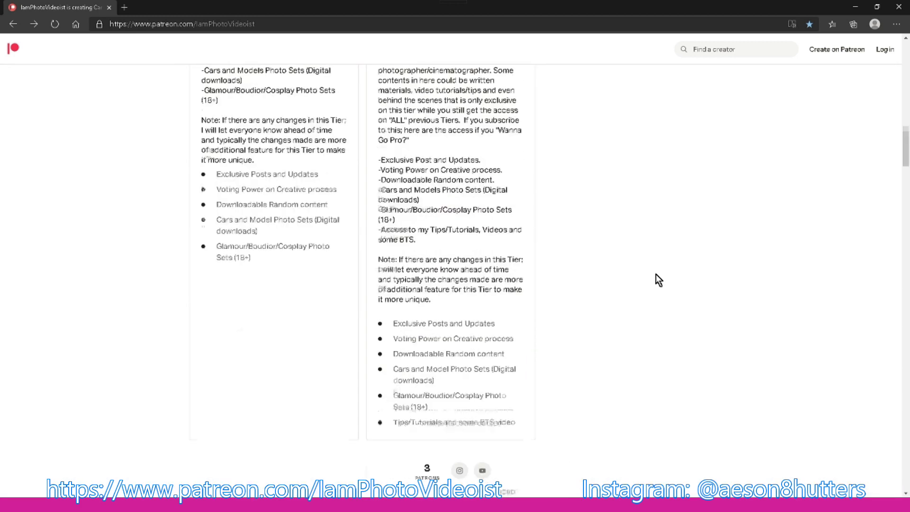
pyautogui.scroll(8, 655, 274)
pyautogui.scroll(4, 655, 274)
pyautogui.scroll(-3, 650, 280)
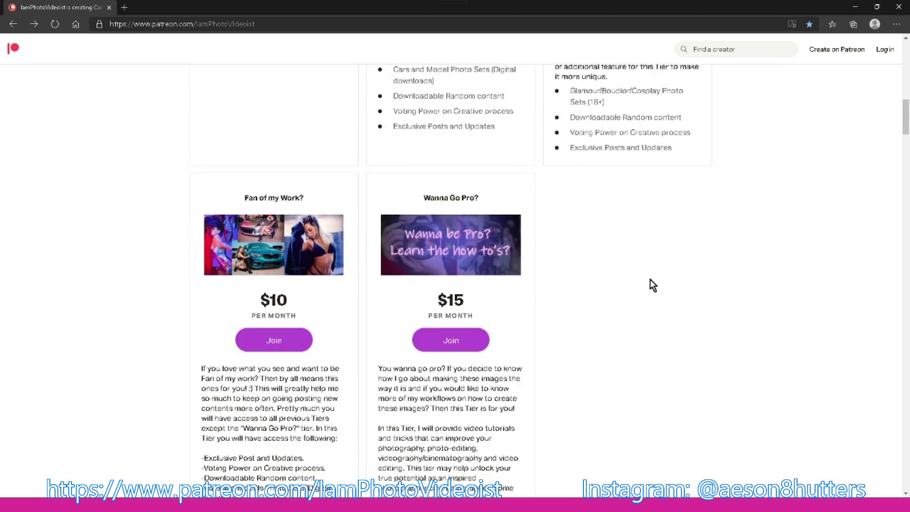
pyautogui.scroll(10, 664, 323)
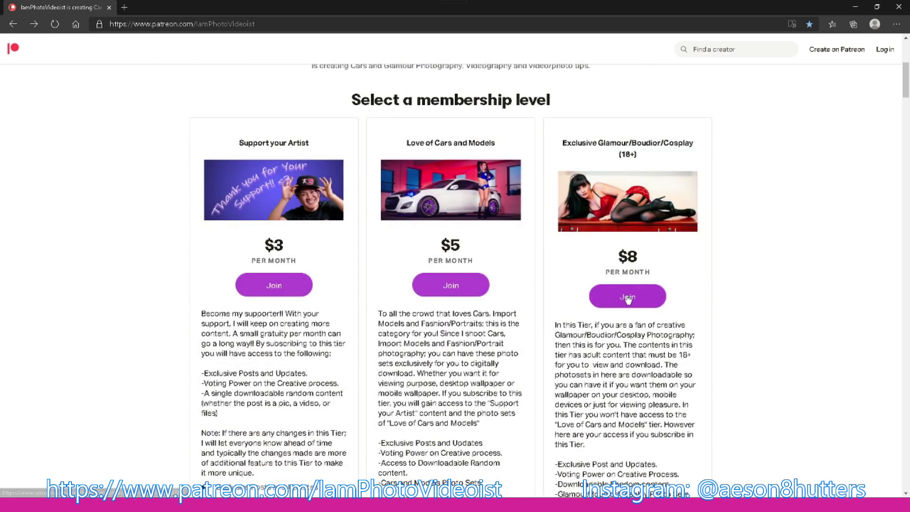
pyautogui.scroll(-5, 211, 303)
pyautogui.scroll(-20, 209, 301)
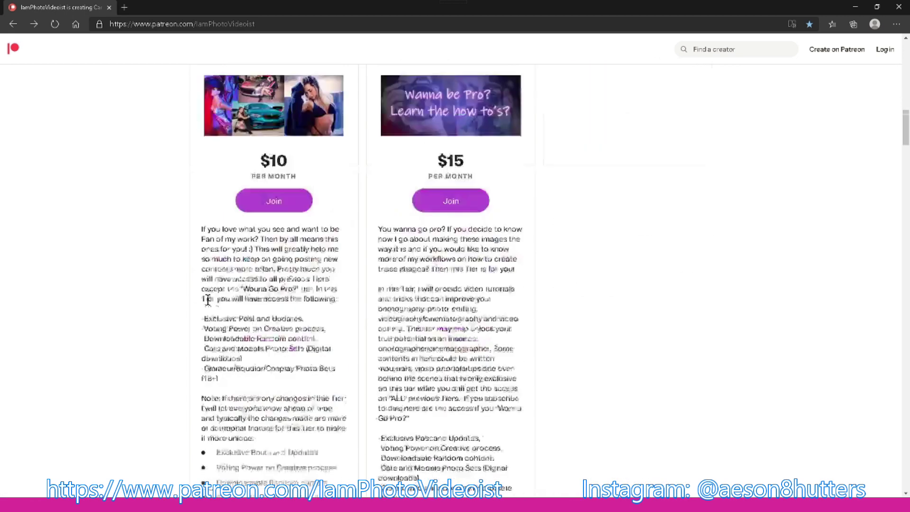